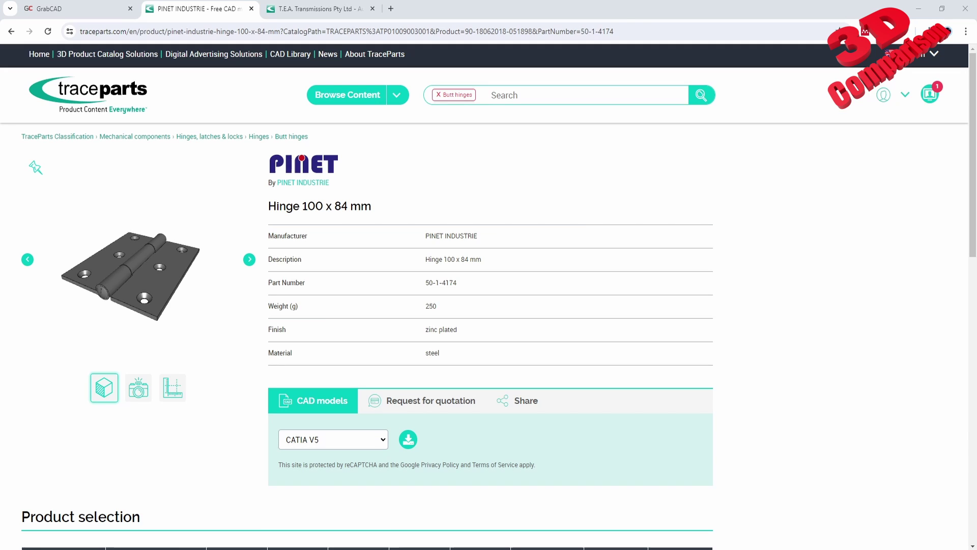
Keep CATIA V5 as the download format, open the tracepart folder and drag the 50-1-4174 assembly into CATIA
{"action": "left_click", "coordinate": [383, 444]}
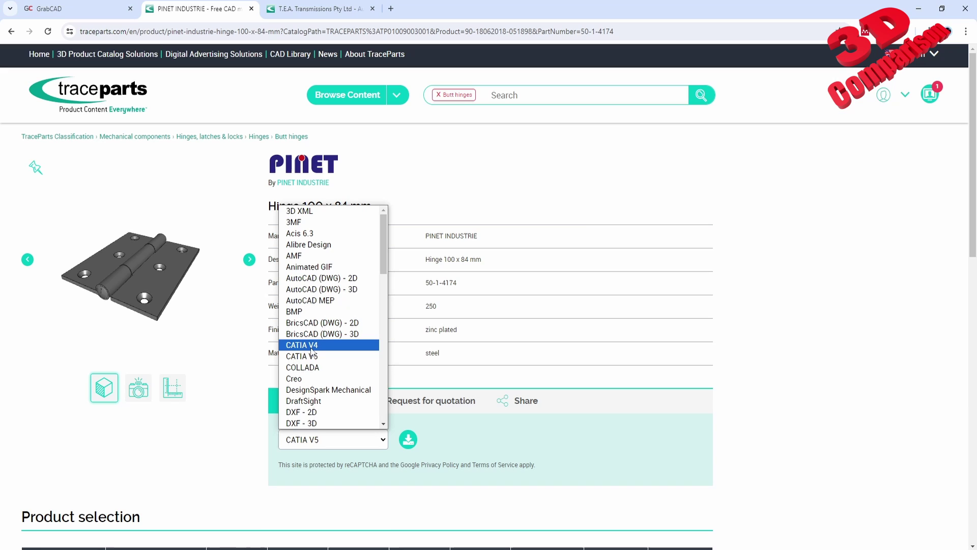
{"action": "left_click", "coordinate": [330, 471]}
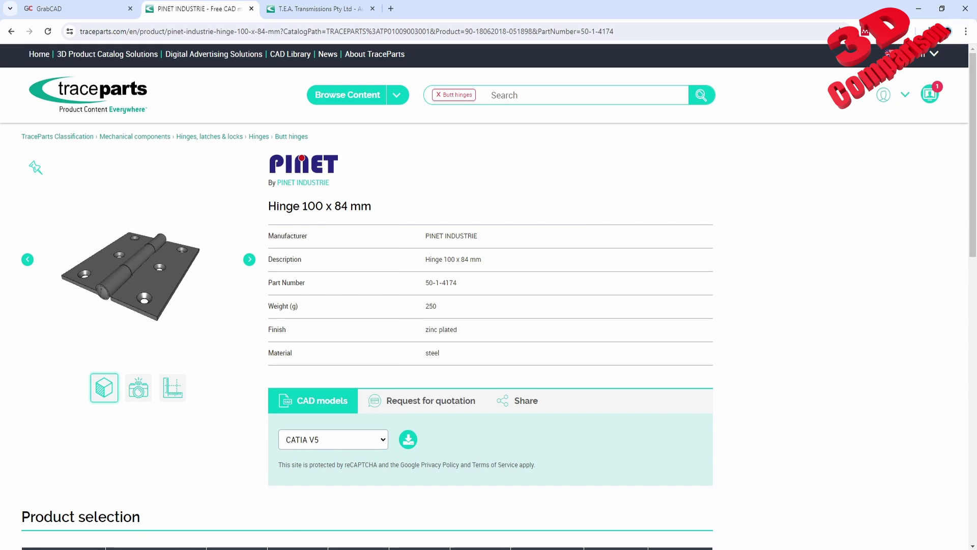
{"action": "mouse_move", "coordinate": [240, 547]}
{"action": "left_click", "coordinate": [239, 547]}
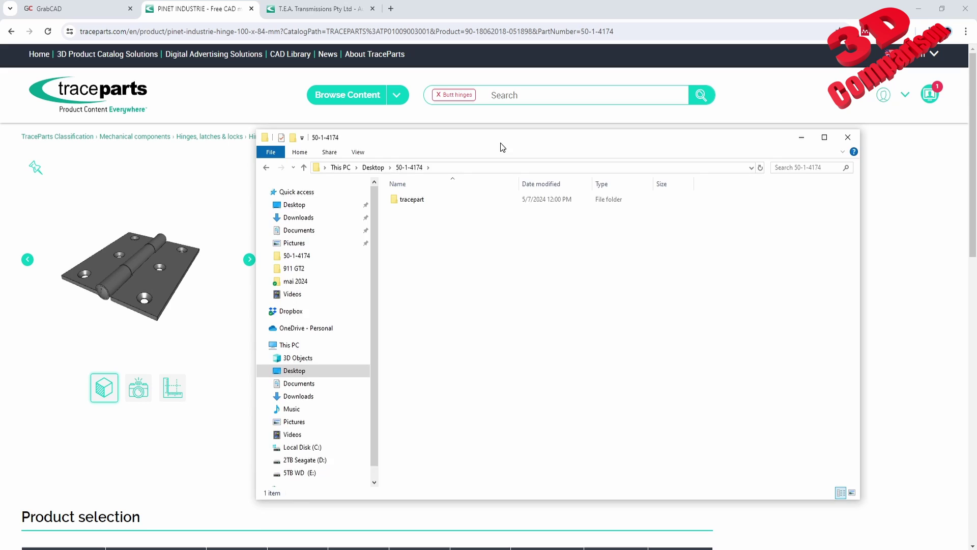
{"action": "left_click_drag", "start_coordinate": [503, 148], "coordinate": [624, 163]}
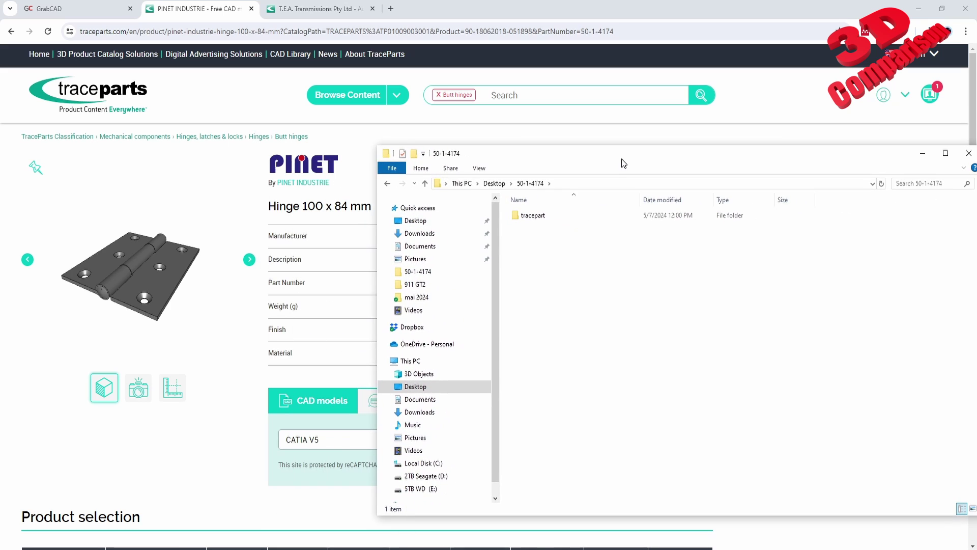
{"action": "double_click", "coordinate": [541, 217]}
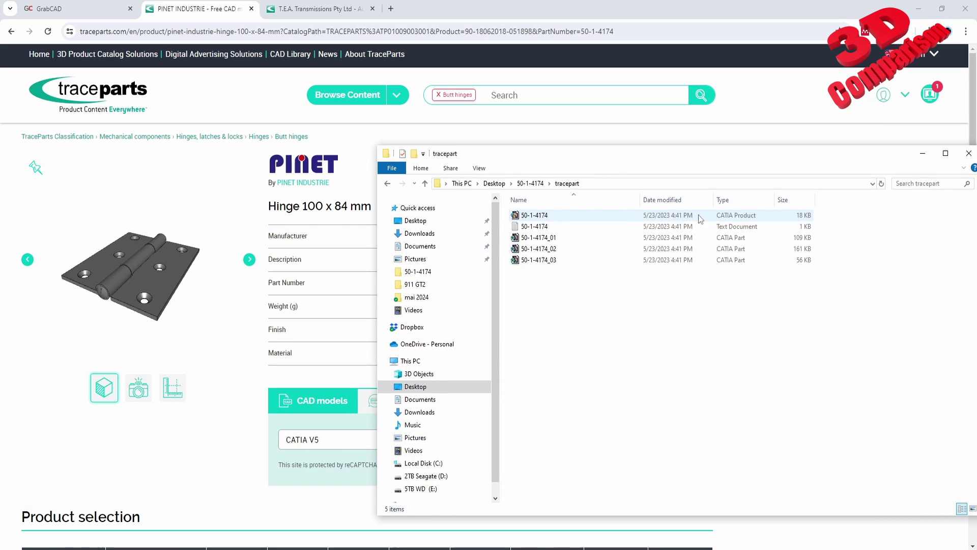
{"action": "left_click_drag", "start_coordinate": [540, 215], "coordinate": [364, 366]}
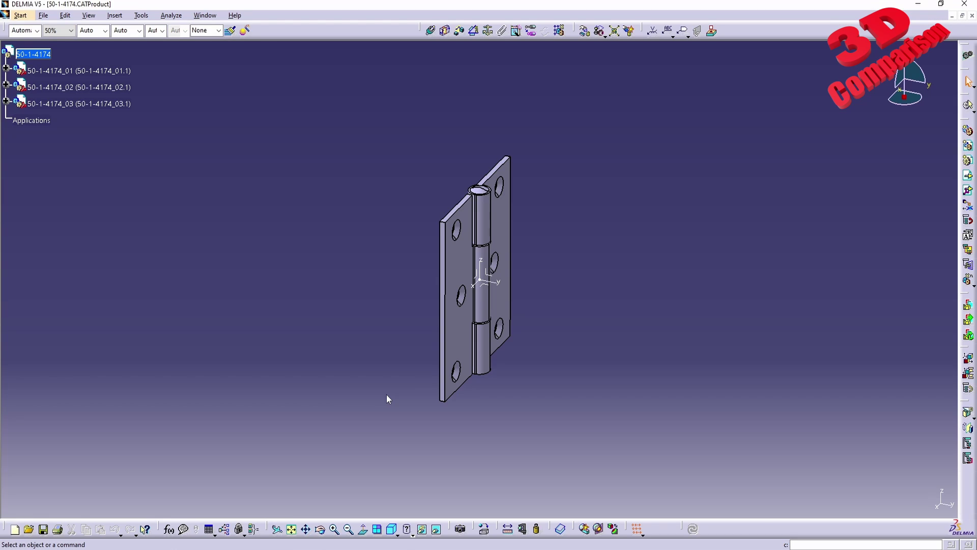
Orbit the hinge, then launch Batch Monitor from Tools > Utility
{"action": "middle_click_drag", "start_coordinate": [570, 326], "coordinate": [441, 292]}
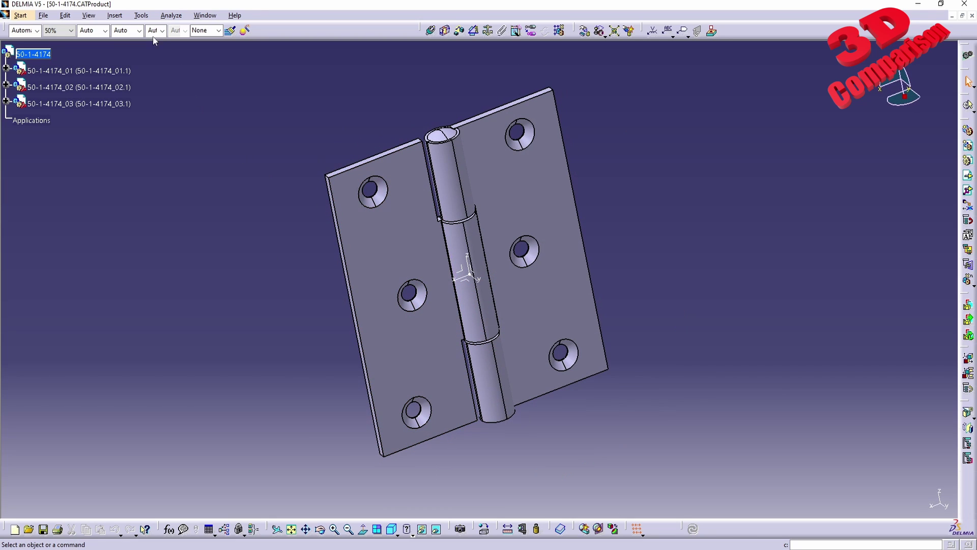
{"action": "left_click", "coordinate": [143, 16]}
{"action": "left_click", "coordinate": [153, 68]}
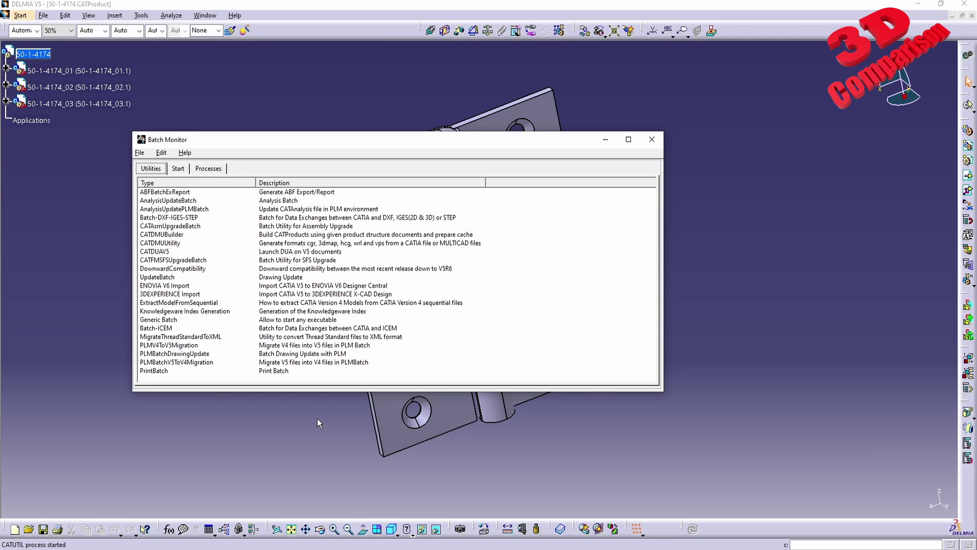
Select DownwardCompatibility in Batch Monitor and open its settings dialog
{"action": "left_click", "coordinate": [175, 270]}
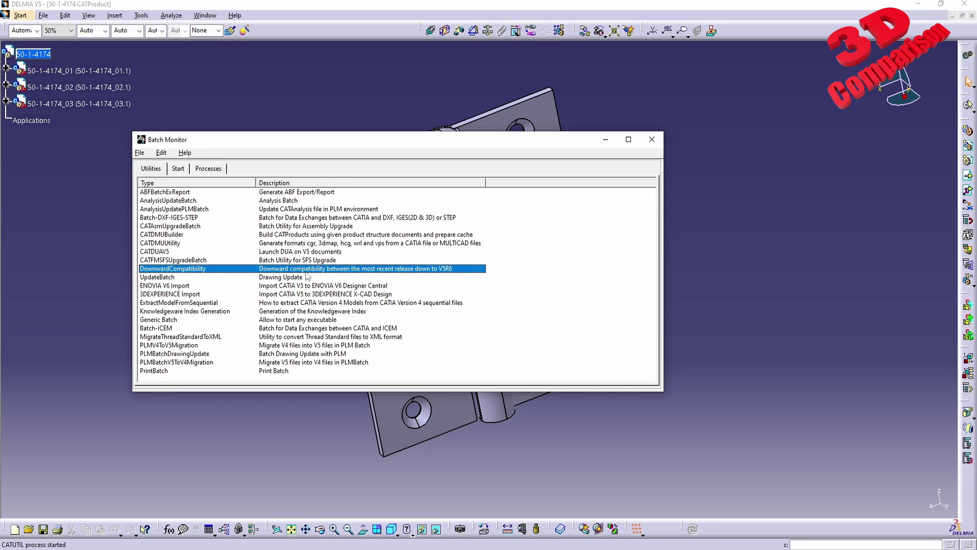
{"action": "double_click", "coordinate": [444, 269]}
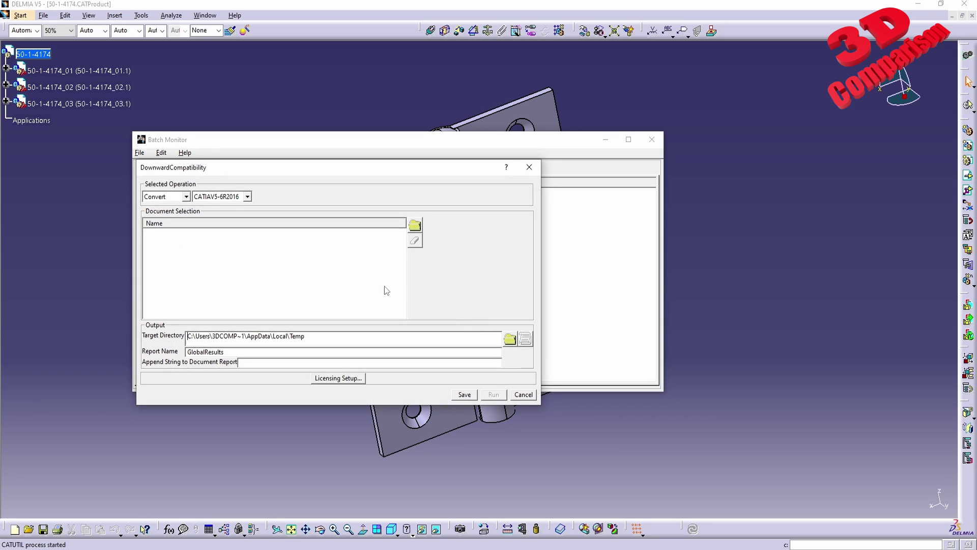
Keep Convert as the operation and set the target release to CATIAV5R18
{"action": "left_click", "coordinate": [187, 197]}
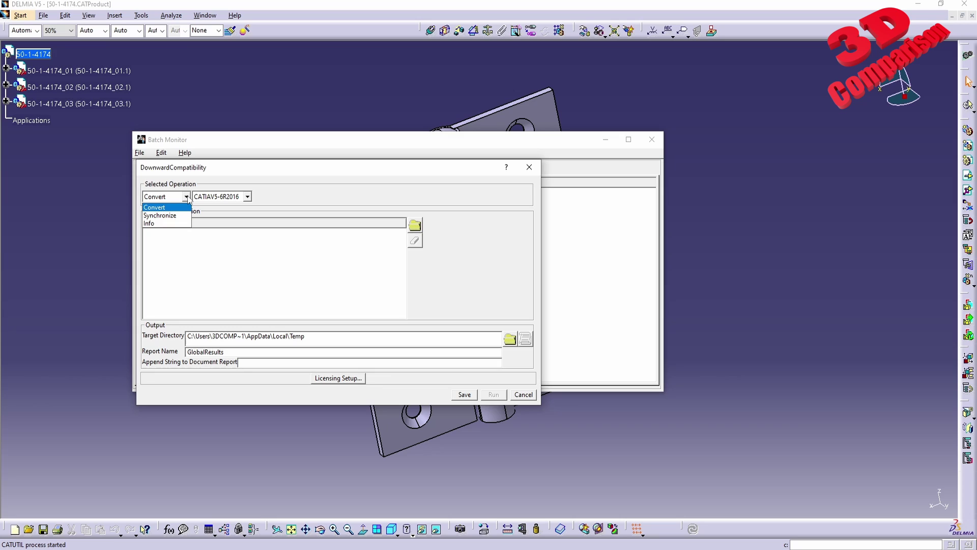
{"action": "left_click", "coordinate": [160, 208]}
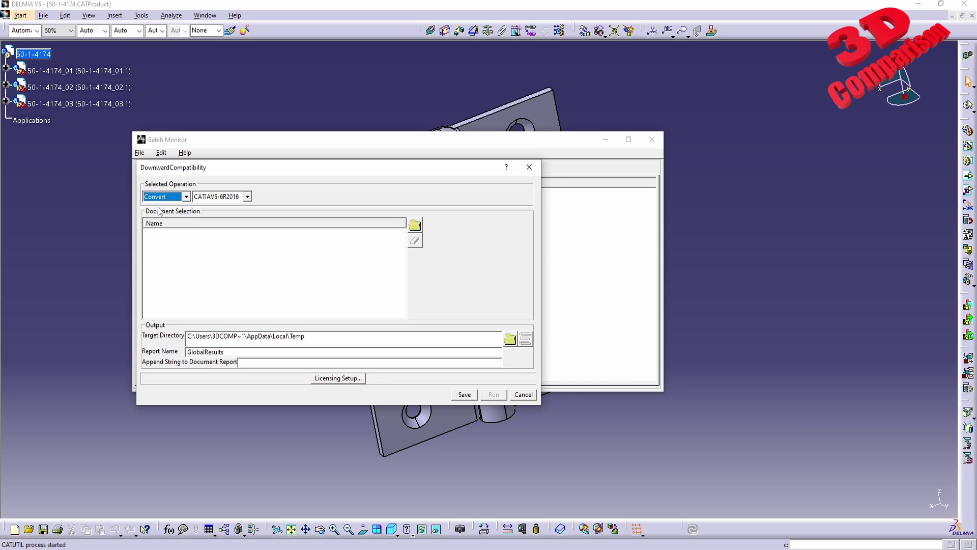
{"action": "left_click", "coordinate": [247, 196]}
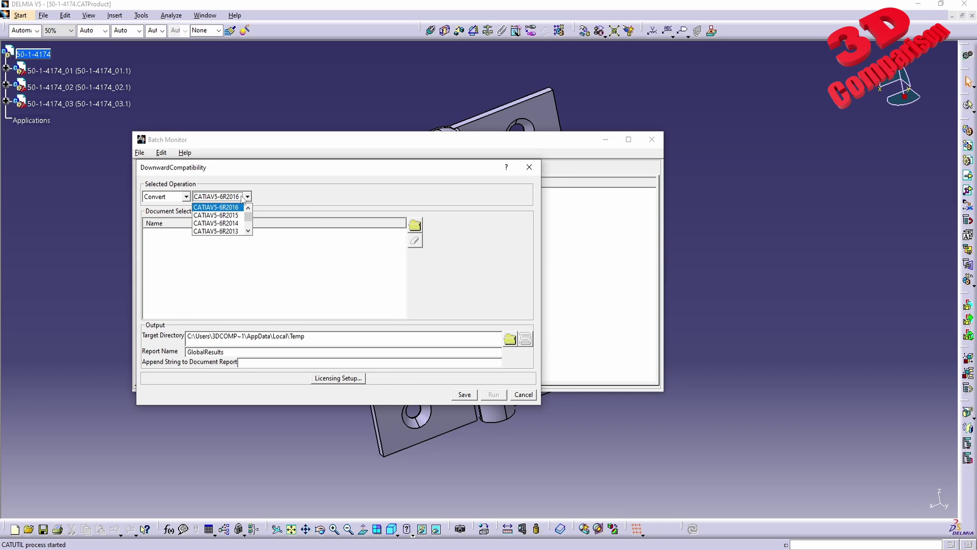
{"action": "left_click", "coordinate": [248, 231]}
{"action": "left_click", "coordinate": [248, 230]}
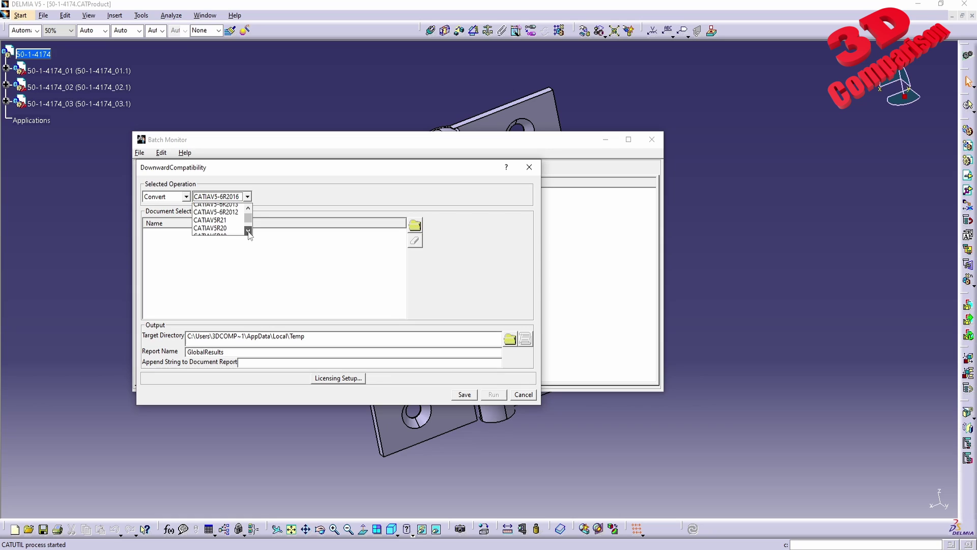
{"action": "left_click", "coordinate": [248, 230]}
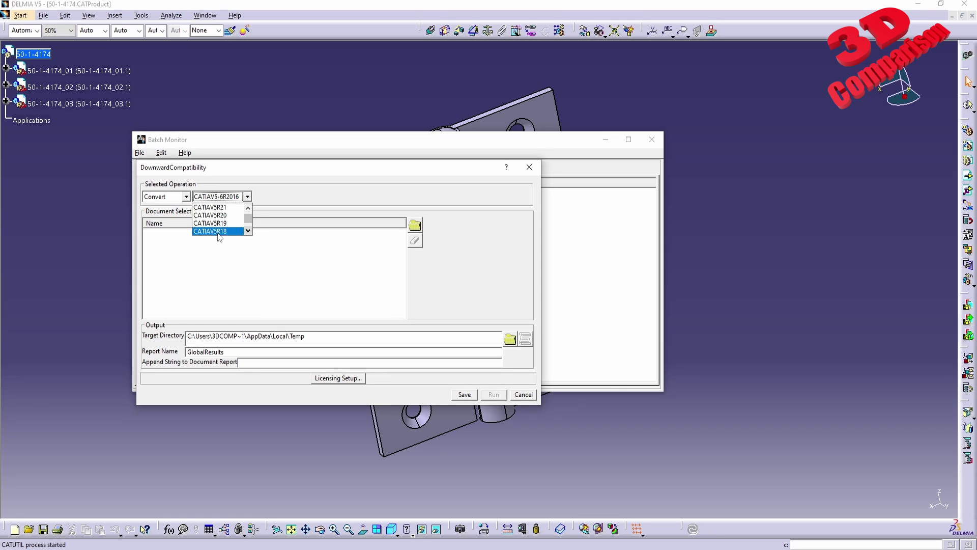
{"action": "left_click", "coordinate": [224, 232]}
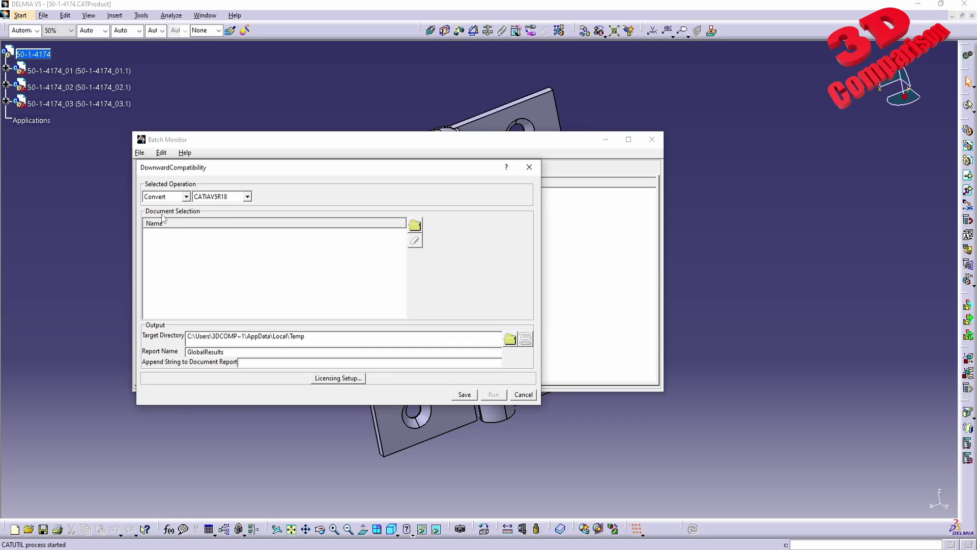
Add every file in Desktop\50-1-4174\tracepart, the CATParts 50-1-4174_01, _02 and _03
{"action": "left_click", "coordinate": [414, 228]}
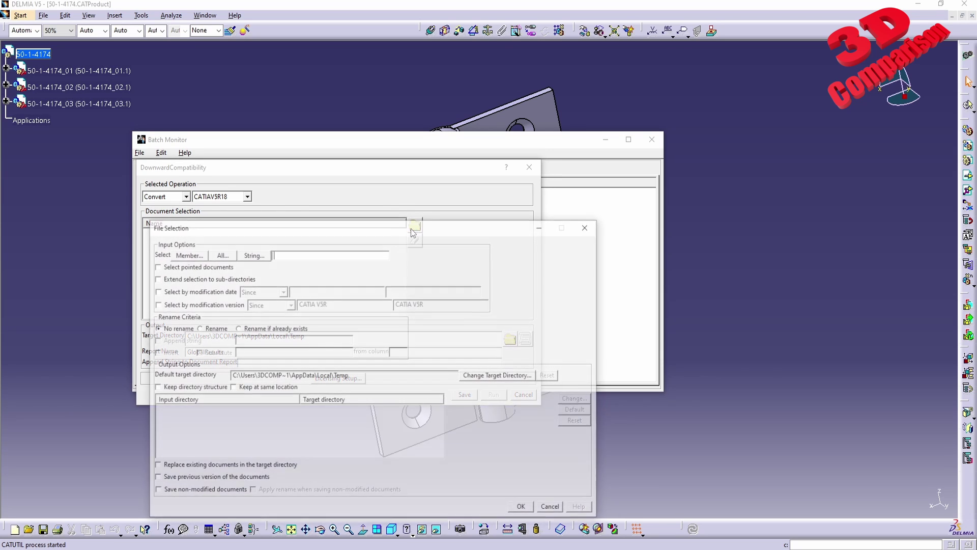
{"action": "left_click", "coordinate": [219, 256]}
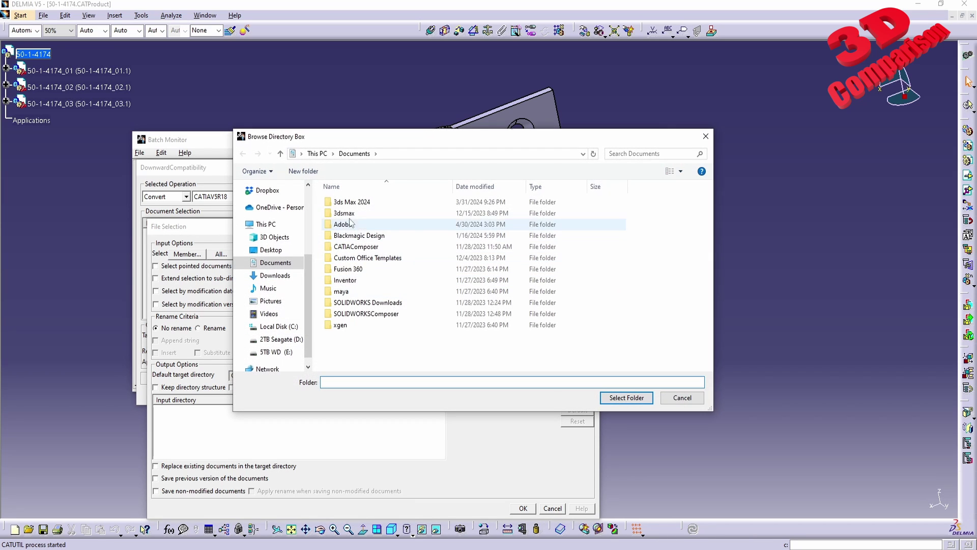
{"action": "scroll", "coordinate": [283, 237], "scroll_direction": "up", "scroll_amount": 3}
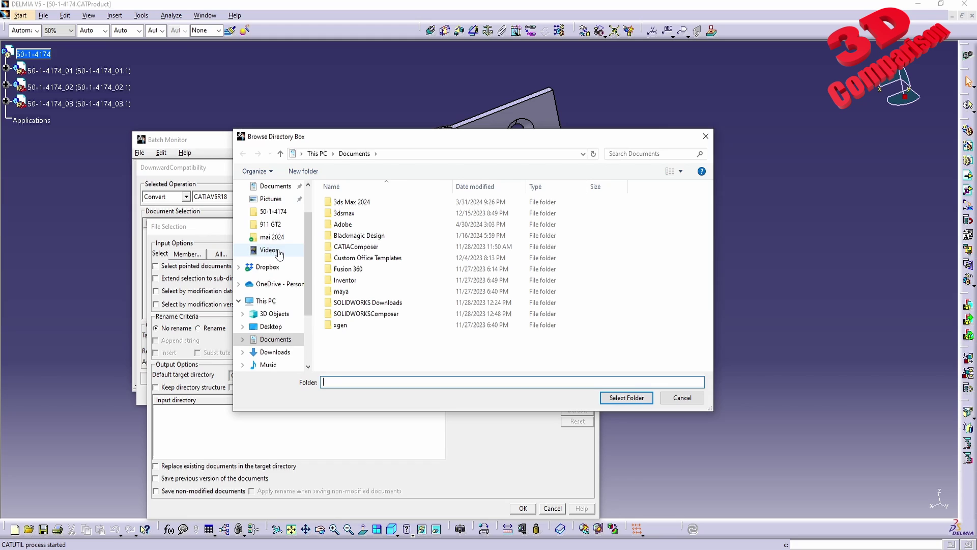
{"action": "left_click", "coordinate": [277, 207]}
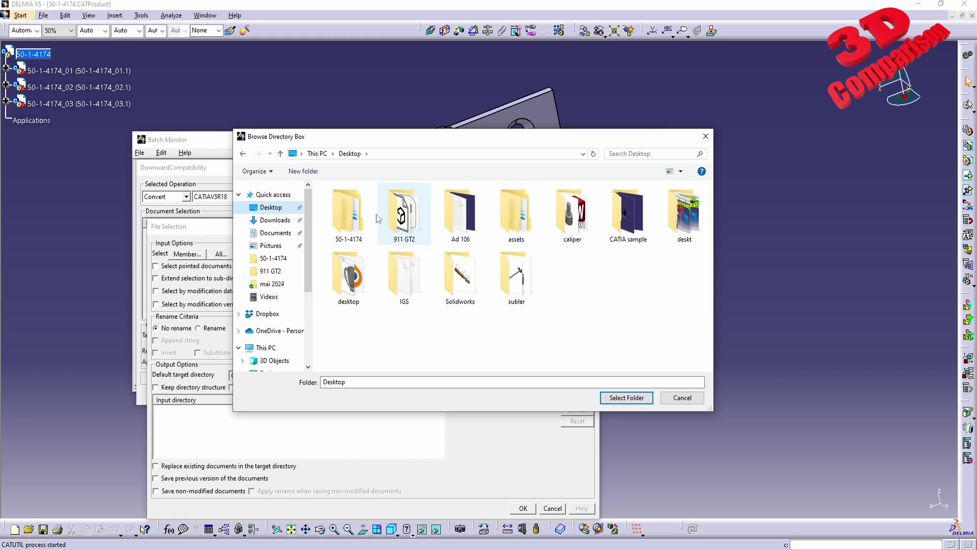
{"action": "left_click", "coordinate": [350, 212]}
{"action": "double_click", "coordinate": [350, 212]}
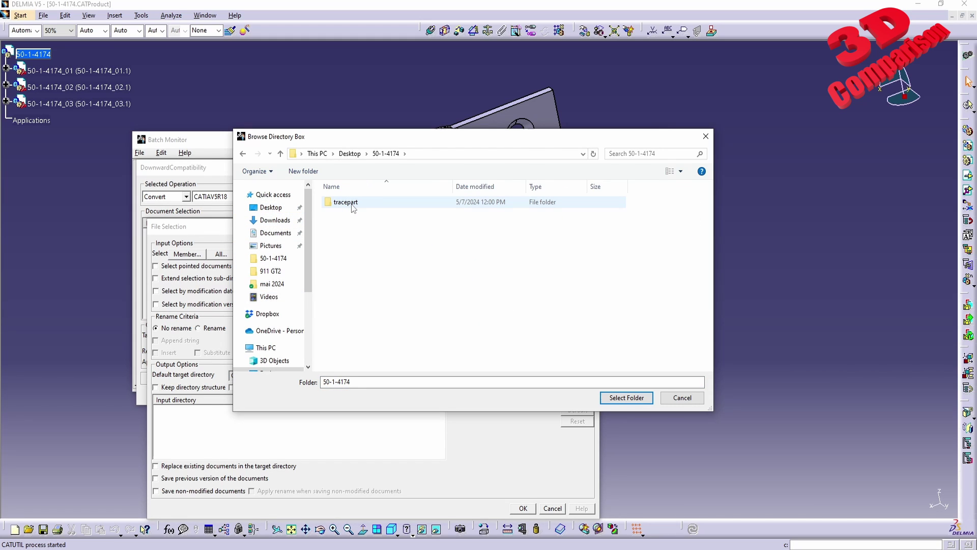
{"action": "double_click", "coordinate": [347, 202]}
{"action": "left_click", "coordinate": [627, 397]}
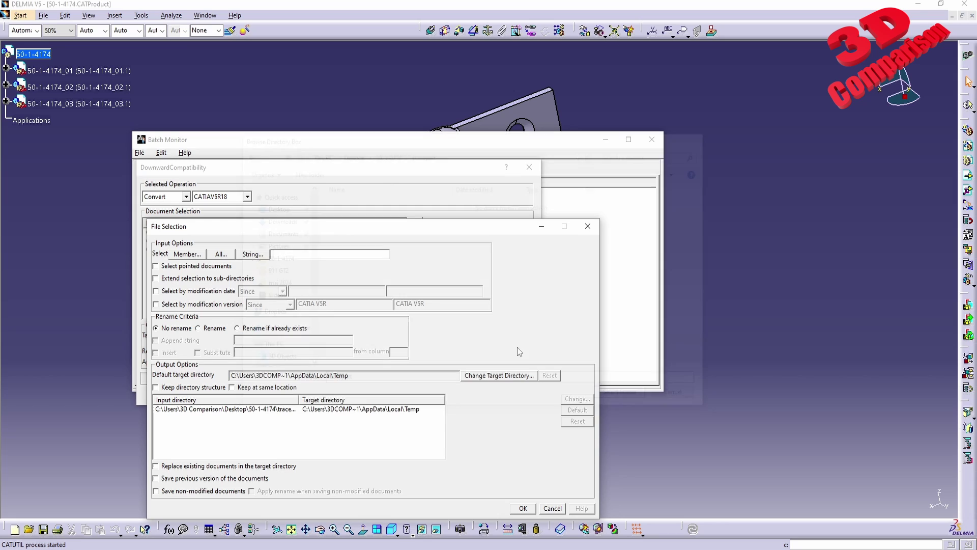
{"action": "left_click", "coordinate": [523, 509]}
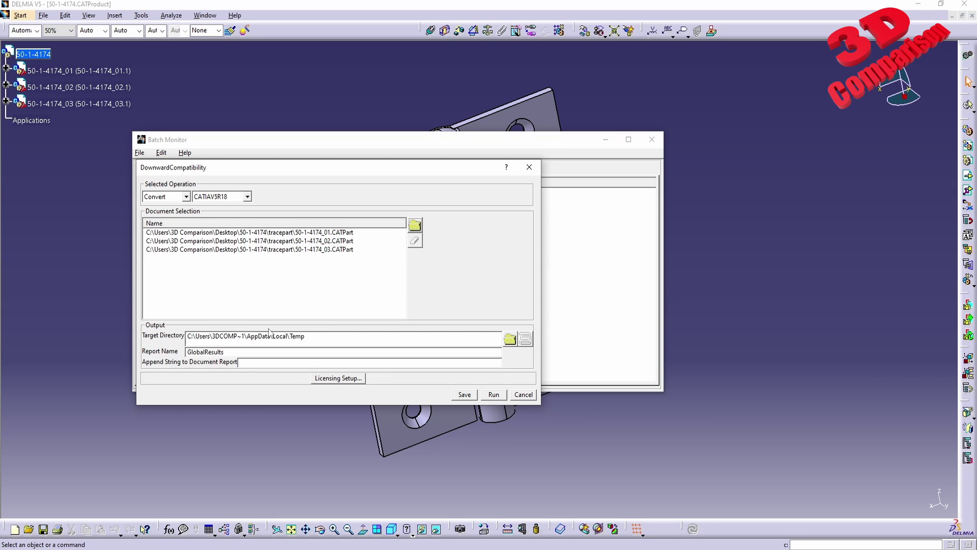
Create a converted_V5_R18 folder inside 50-1-4174 and make it the target directory
{"action": "left_click", "coordinate": [509, 339]}
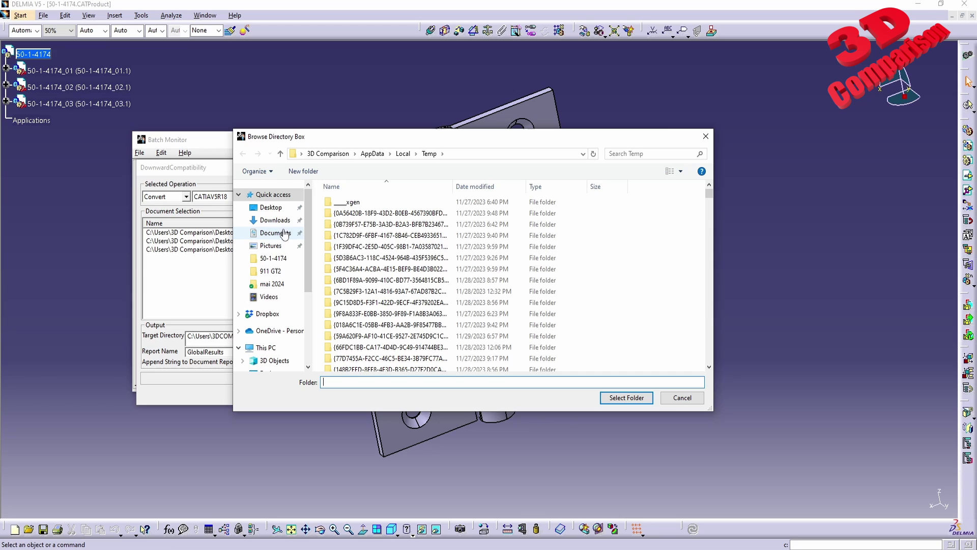
{"action": "scroll", "coordinate": [387, 234], "scroll_direction": "down", "scroll_amount": 3}
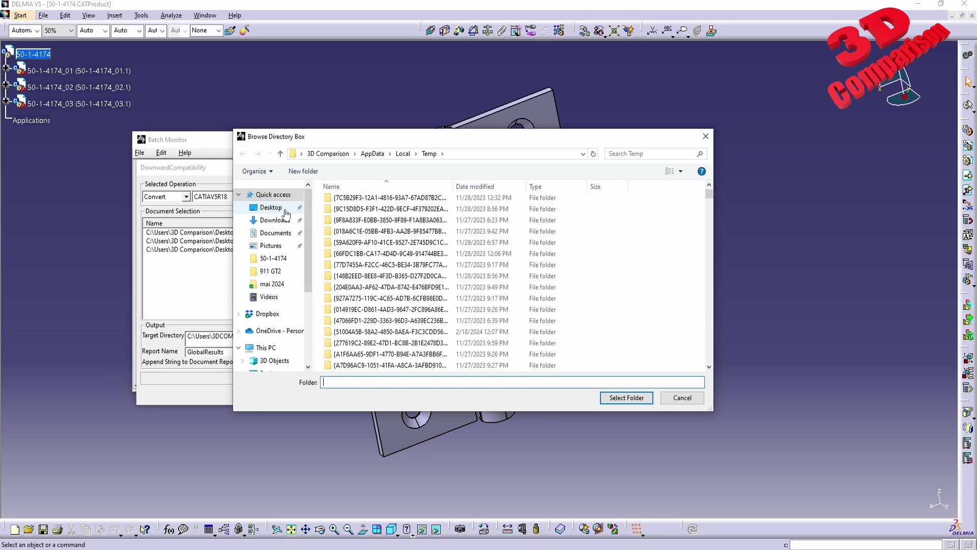
{"action": "left_click", "coordinate": [272, 208]}
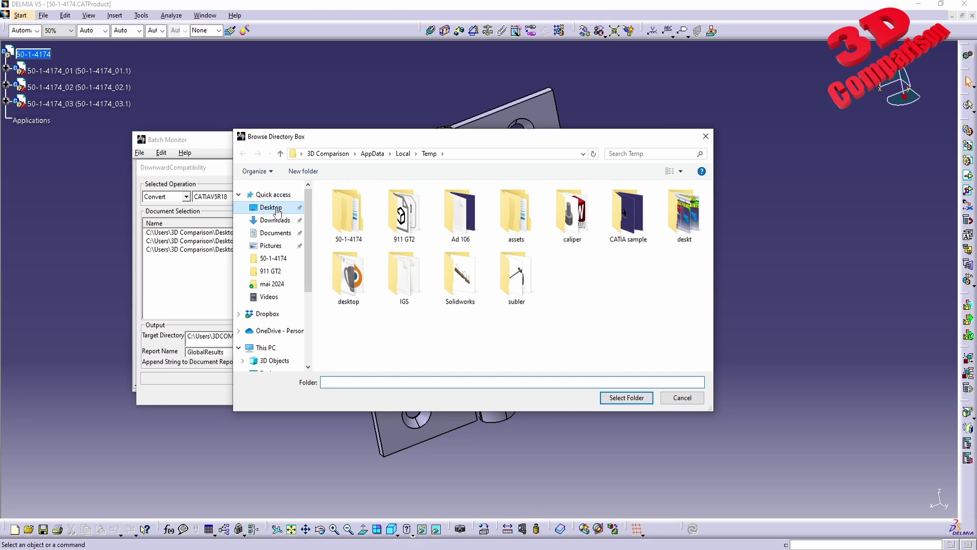
{"action": "left_click", "coordinate": [402, 209]}
{"action": "double_click", "coordinate": [402, 209]}
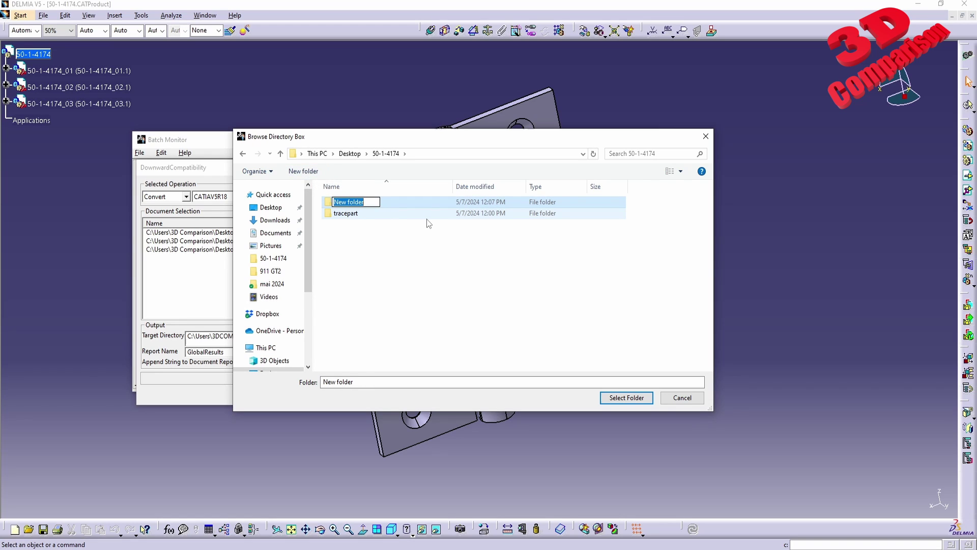
{"action": "type", "text": "converted_V5_R18"}
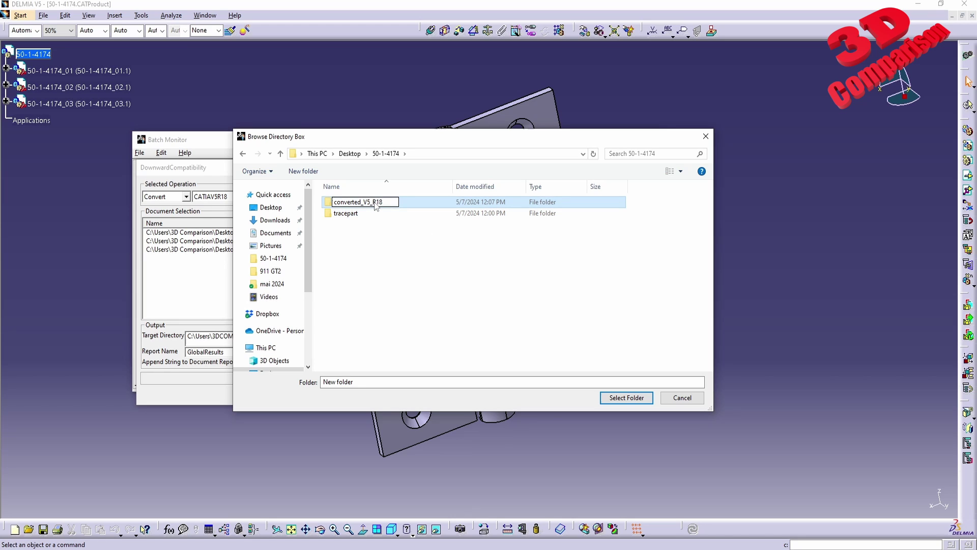
{"action": "key", "text": "Return"}
{"action": "key", "text": "Return"}
{"action": "key", "text": "Return"}
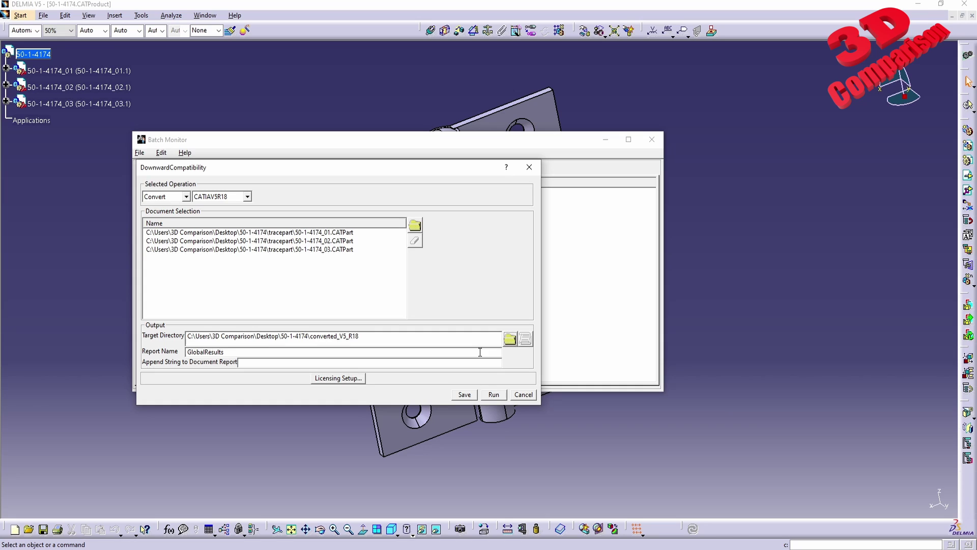
Run the CATIAV5R18 conversion, then bring the tracepart Explorer window forward
{"action": "left_click", "coordinate": [493, 394]}
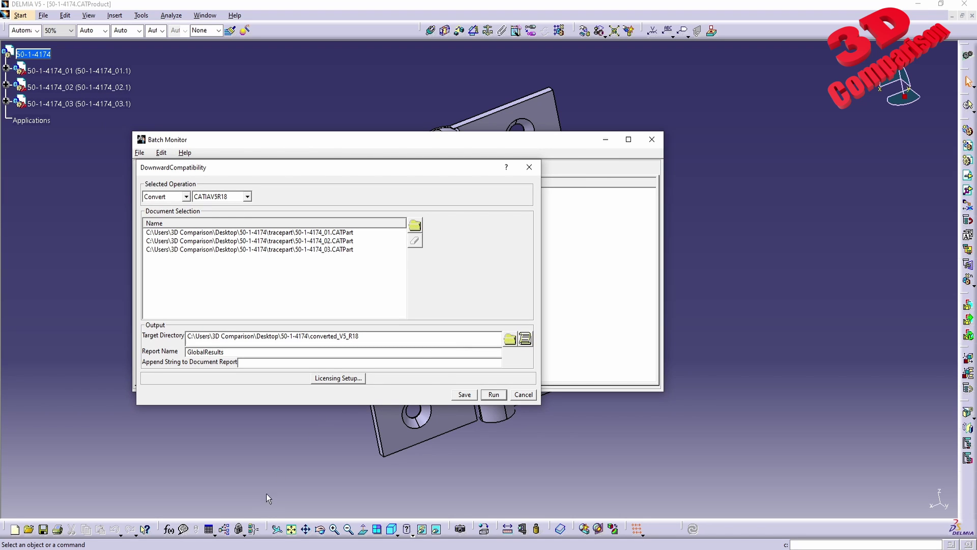
{"action": "mouse_move", "coordinate": [267, 549]}
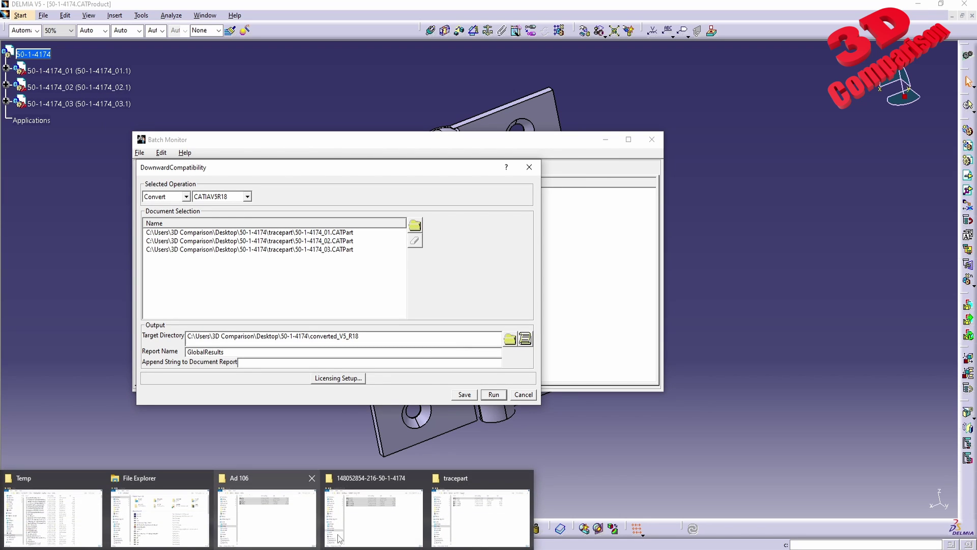
{"action": "left_click", "coordinate": [473, 526]}
Open the 50-1-4174_01 report from the converted_V5_R18 folder in Brave
{"action": "left_click", "coordinate": [530, 183]}
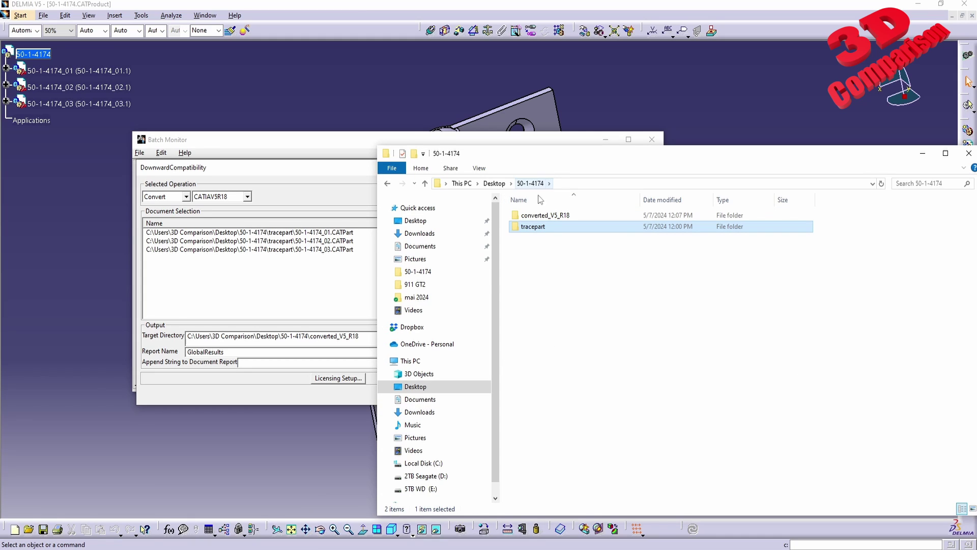
{"action": "double_click", "coordinate": [544, 215]}
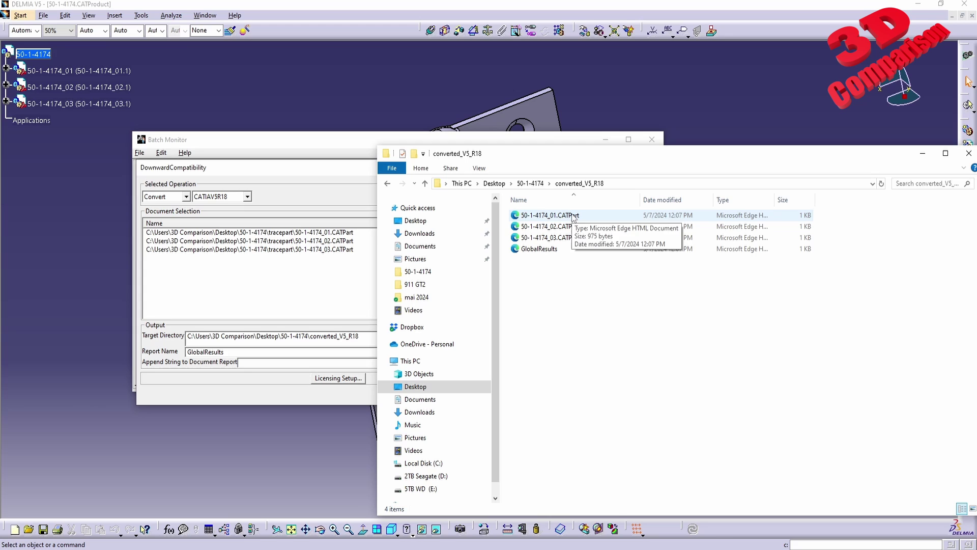
{"action": "left_click", "coordinate": [574, 218]}
{"action": "right_click", "coordinate": [572, 214]}
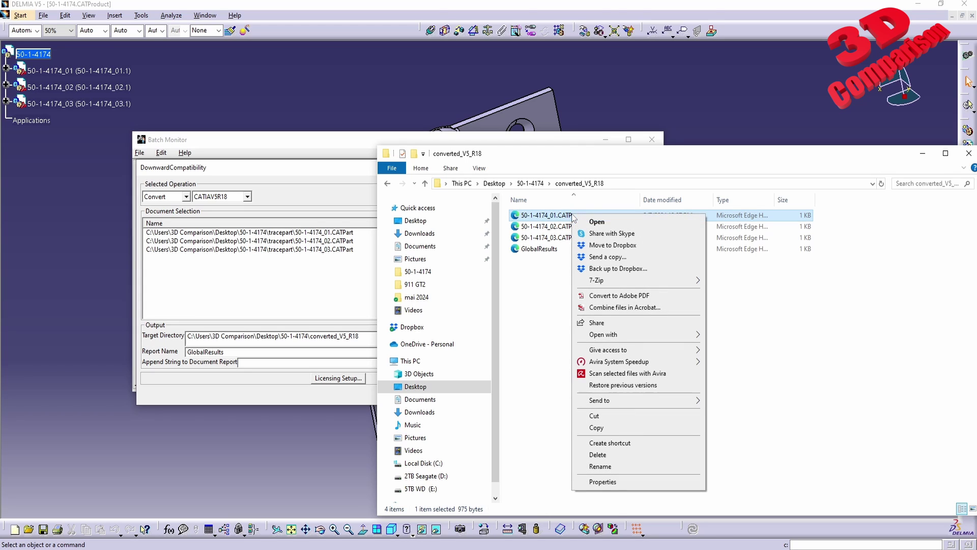
{"action": "mouse_move", "coordinate": [640, 340]}
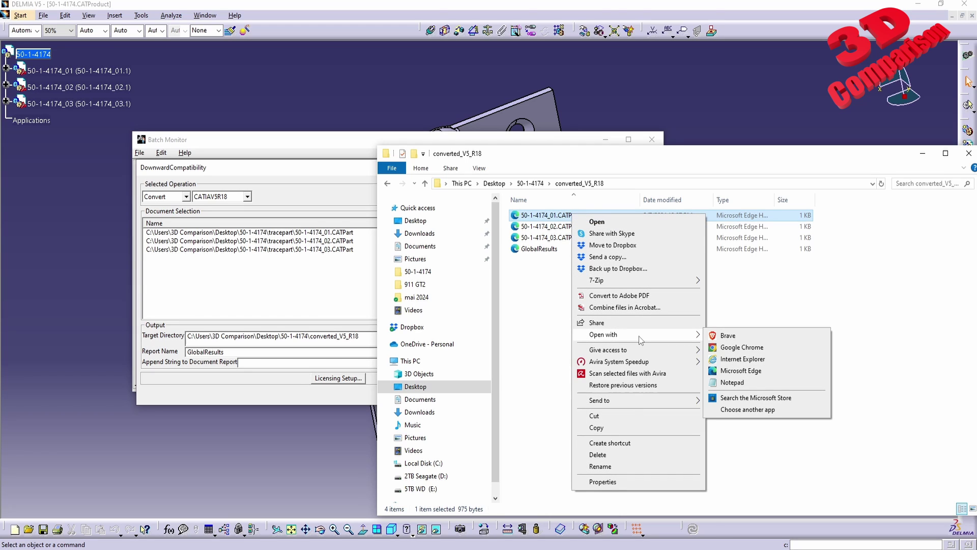
{"action": "left_click", "coordinate": [728, 336]}
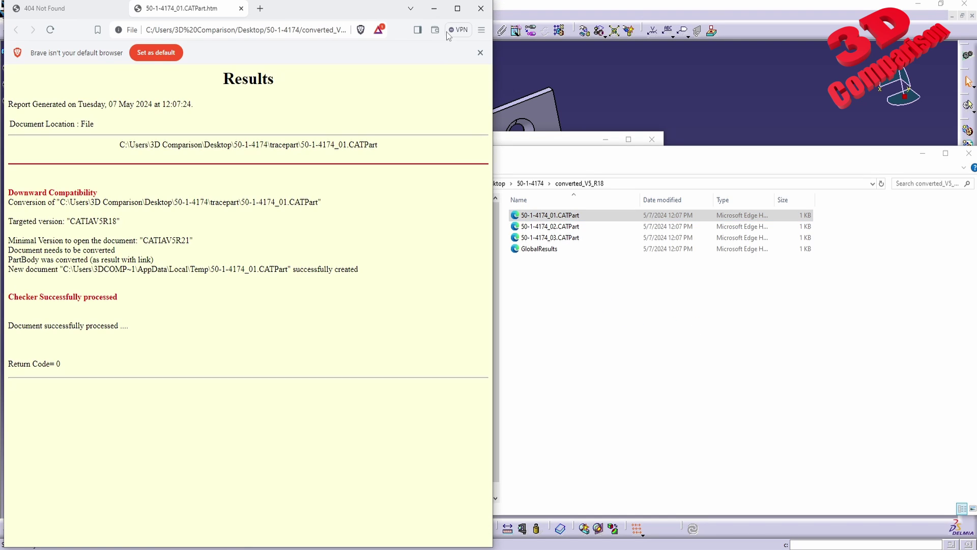
Maximize the report, highlight minimal version CATIAV5R21 and the source path, then show the Temp folder
{"action": "left_click", "coordinate": [458, 9]}
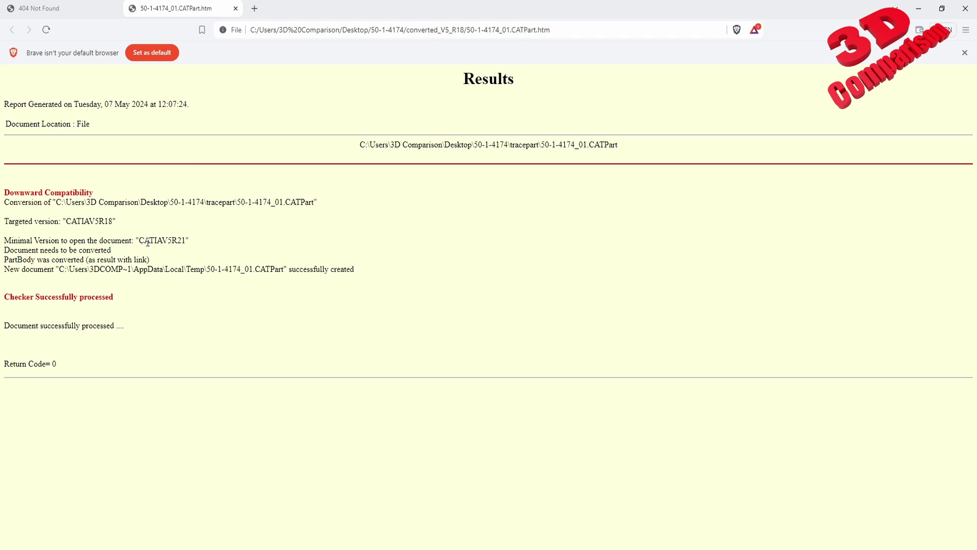
{"action": "left_click_drag", "start_coordinate": [139, 243], "coordinate": [177, 242]}
{"action": "left_click_drag", "start_coordinate": [360, 145], "coordinate": [630, 156]}
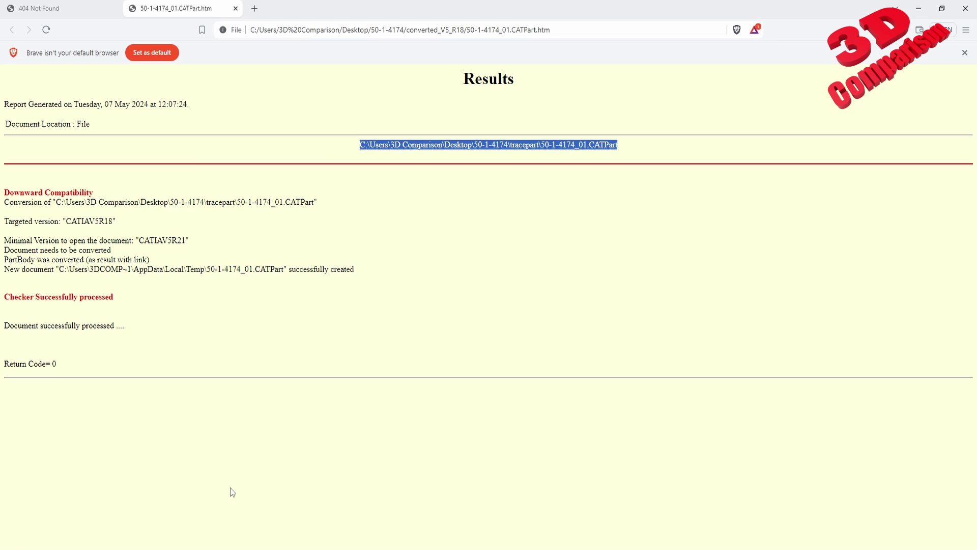
{"action": "left_click", "coordinate": [220, 547]}
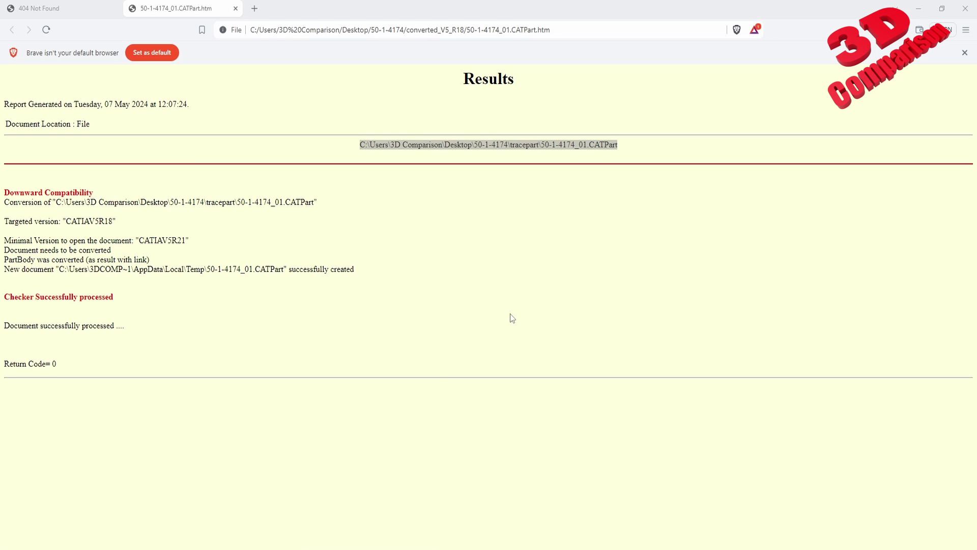
{"action": "left_click_drag", "start_coordinate": [77, 117], "coordinate": [585, 152]}
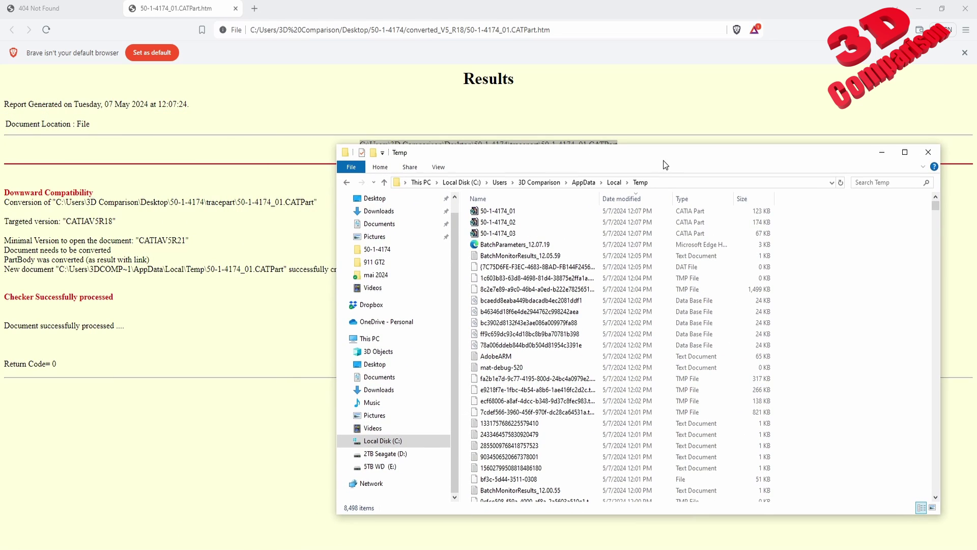
Select converted parts 50-1-4174_01, _02 and _03 in Temp and switch to the converted_V5_R18 window
{"action": "left_click", "coordinate": [508, 216]}
{"action": "left_click", "coordinate": [517, 233], "text": "shift"}
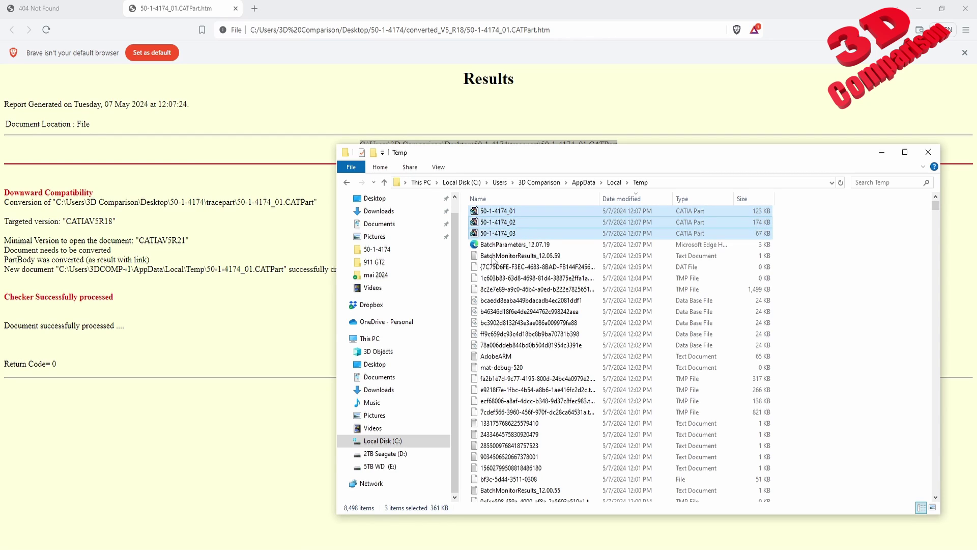
{"action": "left_click", "coordinate": [254, 547]}
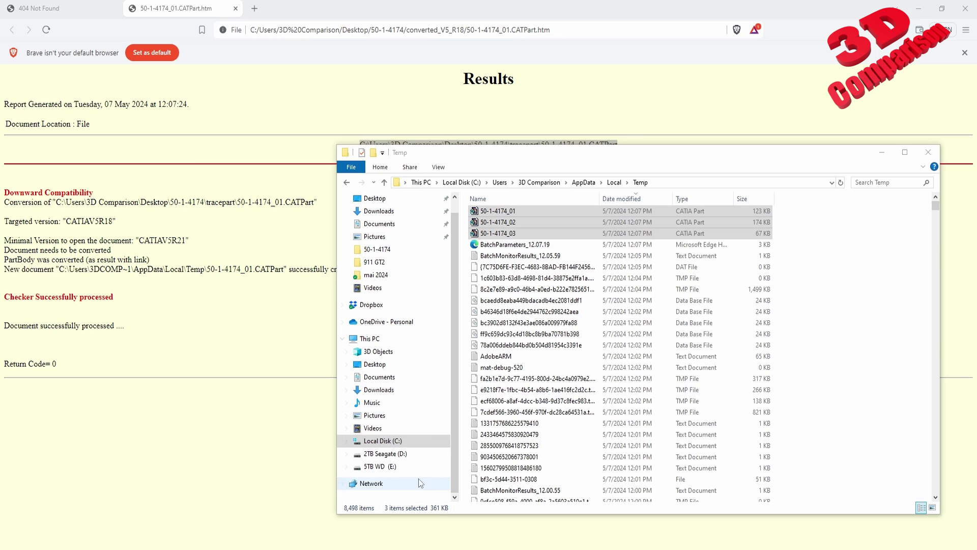
{"action": "mouse_move", "coordinate": [255, 547]}
{"action": "left_click", "coordinate": [481, 489]}
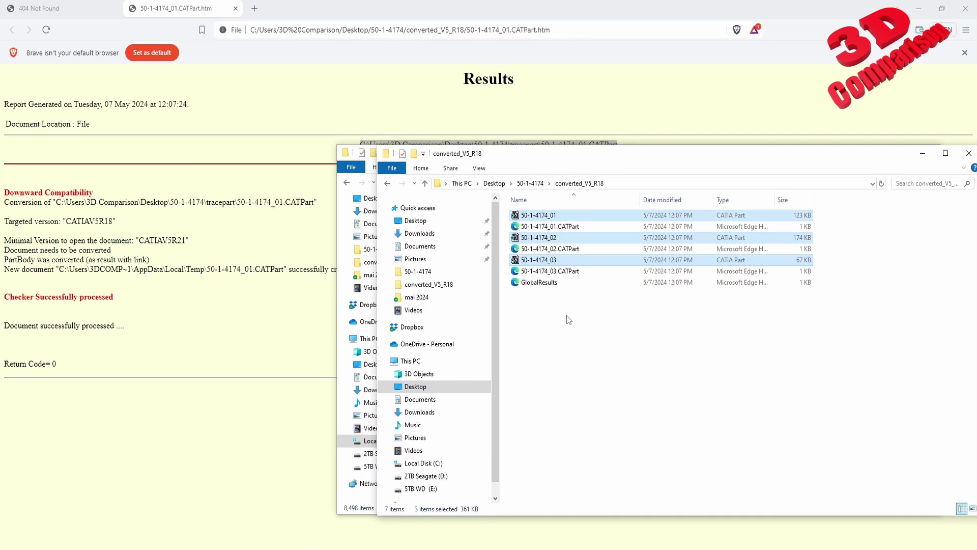
Open the converted 50-1-4174_01 part and confirm its Body.2 holds only Solid.1
{"action": "left_click_drag", "start_coordinate": [542, 218], "coordinate": [297, 375]}
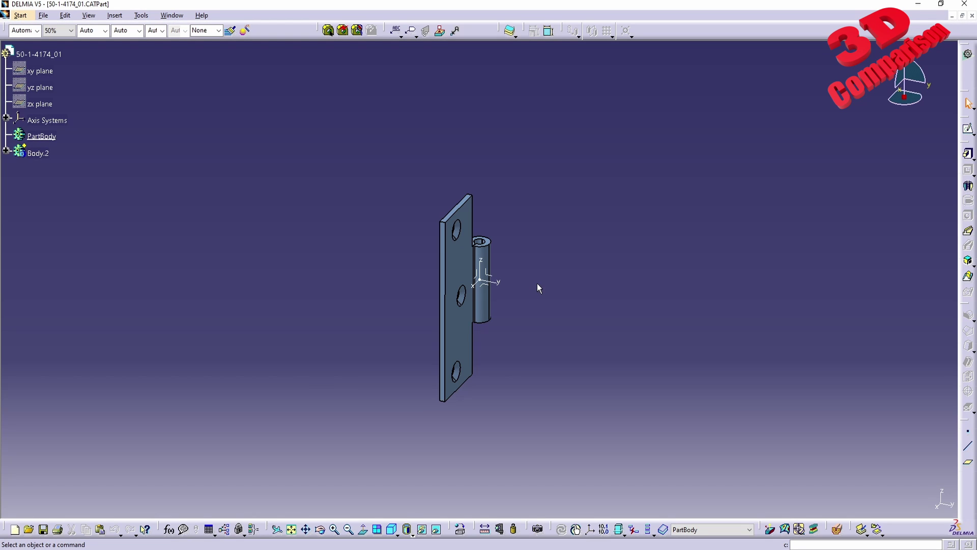
{"action": "middle_click_drag", "start_coordinate": [538, 286], "coordinate": [51, 163]}
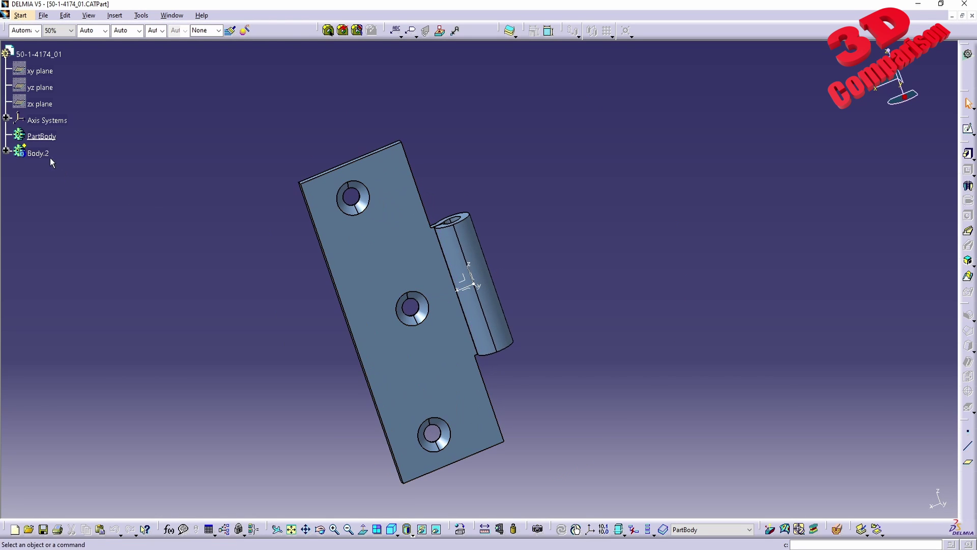
{"action": "left_click", "coordinate": [7, 118]}
{"action": "left_click", "coordinate": [6, 167]}
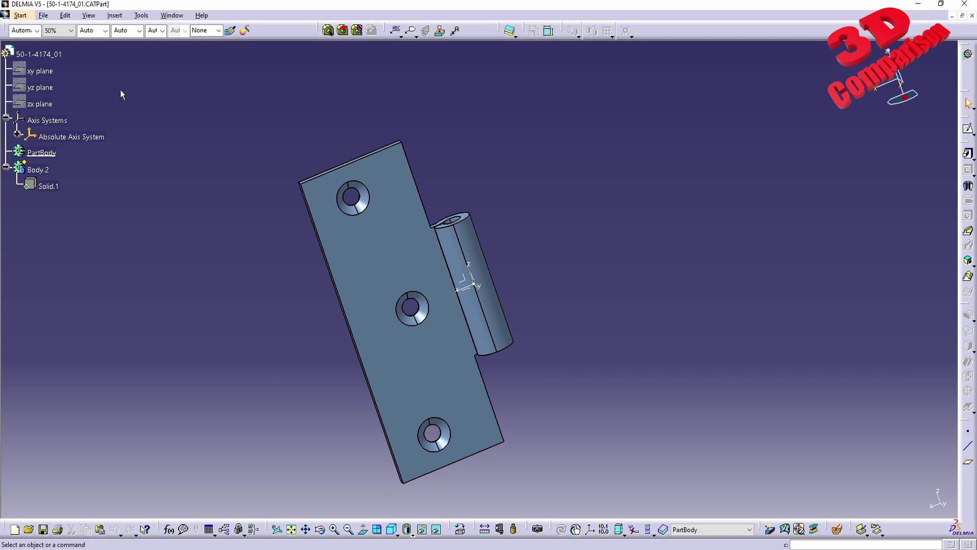
{"action": "left_click", "coordinate": [171, 16]}
Back in the 50-1-4174 product, expand 50-1-4174_01's PartBody and select Solid.1
{"action": "left_click", "coordinate": [193, 81]}
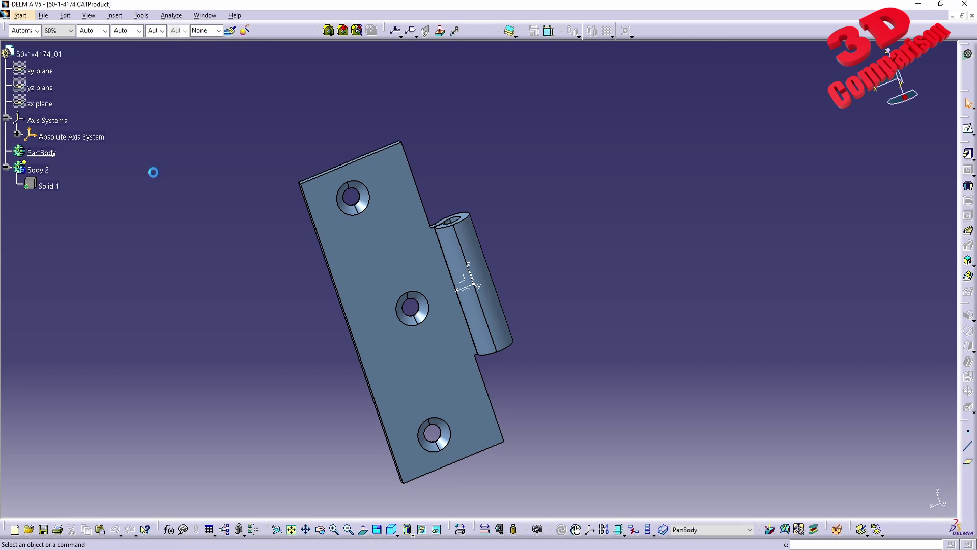
{"action": "left_click", "coordinate": [6, 68]}
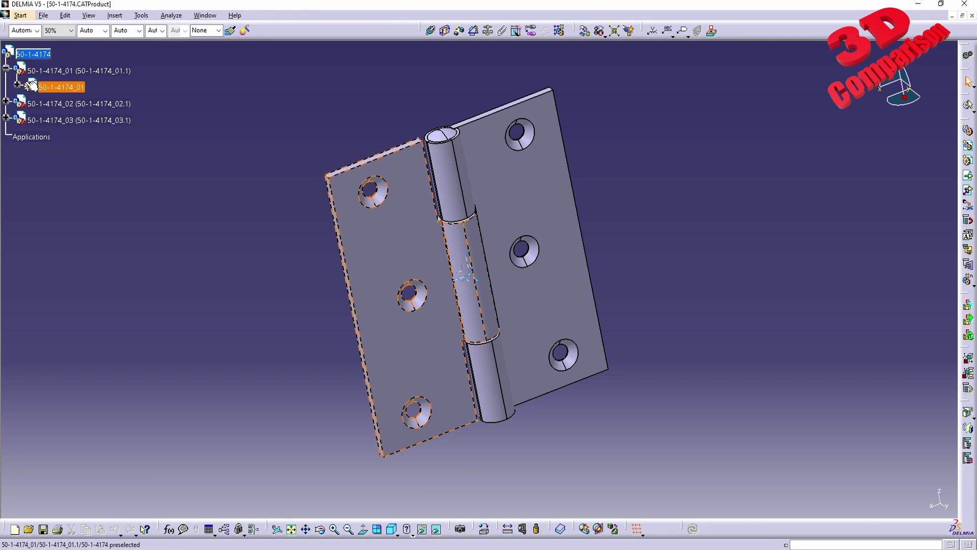
{"action": "left_click", "coordinate": [17, 84]}
{"action": "left_click", "coordinate": [28, 167]}
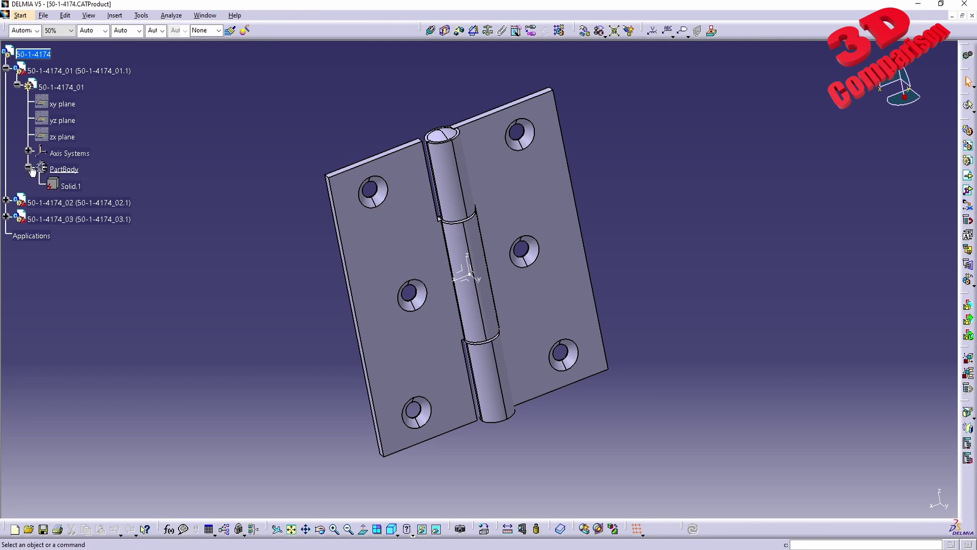
{"action": "left_click", "coordinate": [71, 186]}
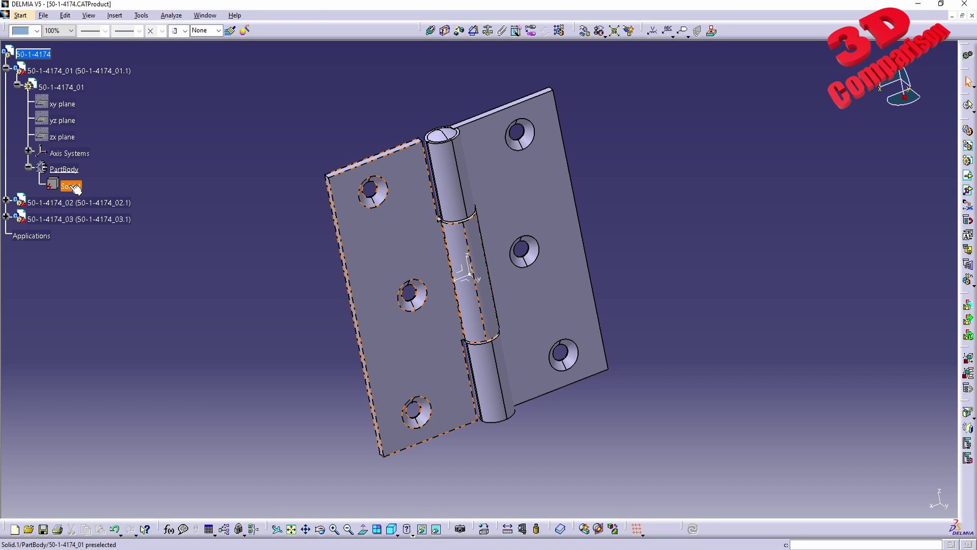
{"action": "left_click", "coordinate": [76, 186]}
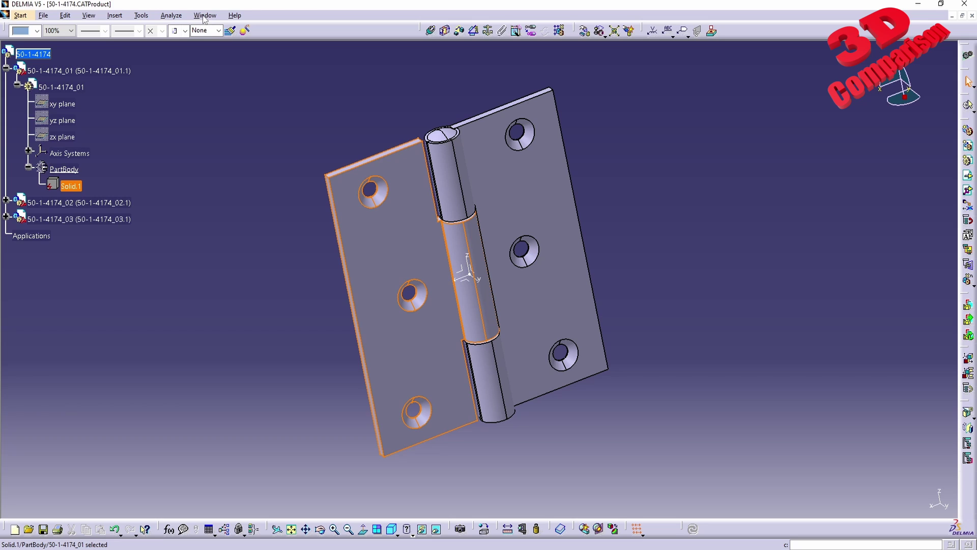
{"action": "left_click", "coordinate": [79, 189]}
Reopen the Batch Monitor from Tools > Utility, move it aside, and select the left hinge leaf
{"action": "left_click", "coordinate": [141, 15]}
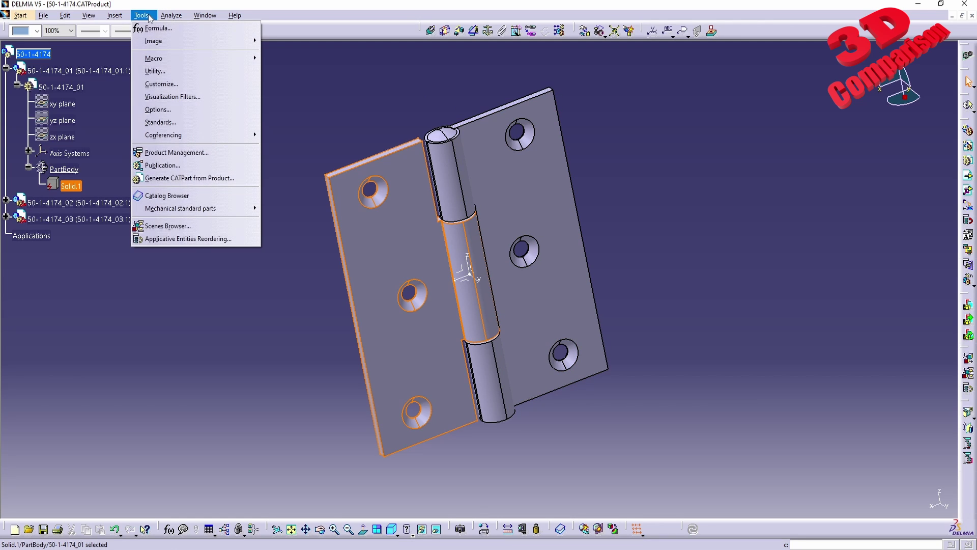
{"action": "left_click", "coordinate": [176, 72]}
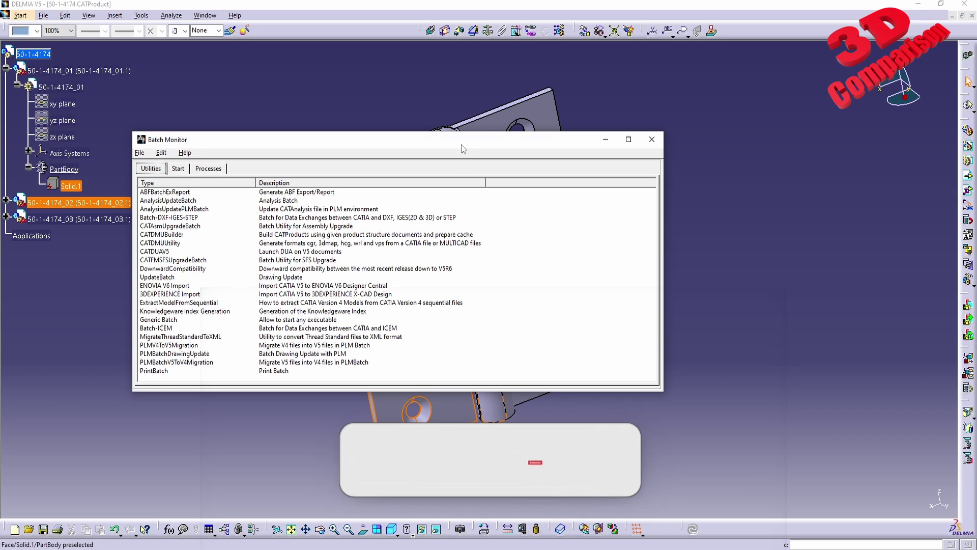
{"action": "left_click_drag", "start_coordinate": [462, 142], "coordinate": [586, 66]}
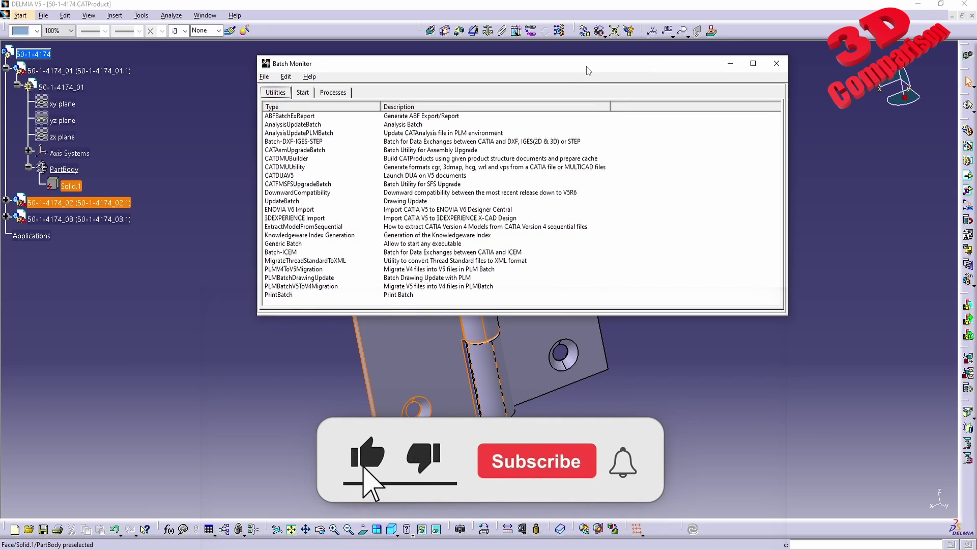
{"action": "left_click", "coordinate": [377, 387]}
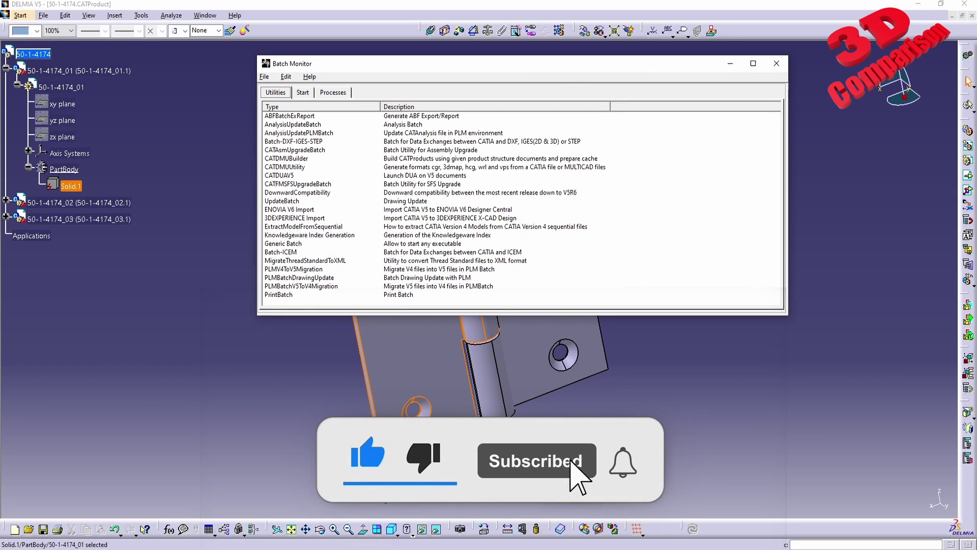